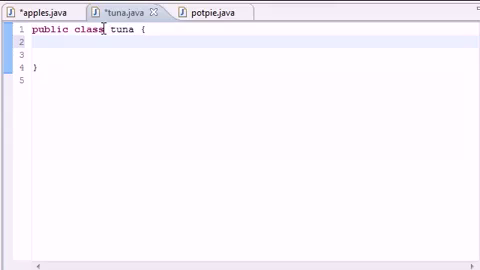
Step: Replace 'class' with 'enum' in the tuna declaration and move into its empty body
{"action": "left_click_drag", "start_coordinate": [104, 29], "coordinate": [73, 29]}
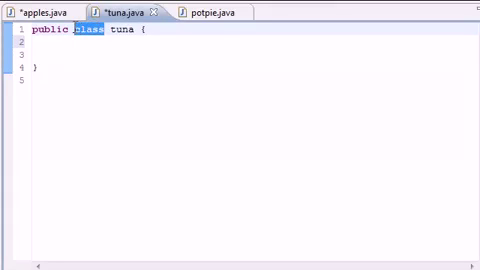
{"action": "left_click", "coordinate": [162, 29]}
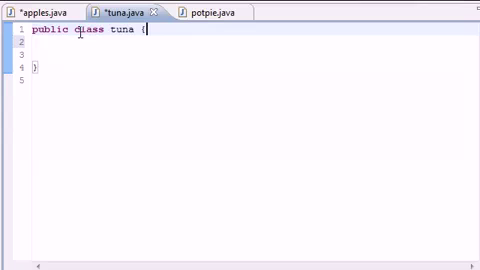
{"action": "left_click_drag", "start_coordinate": [103, 29], "coordinate": [75, 35]}
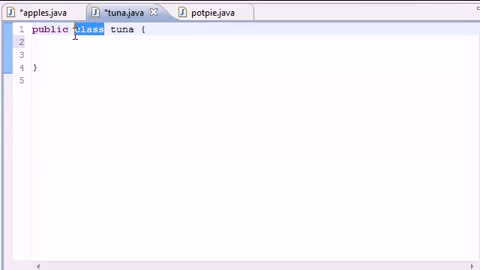
{"action": "type", "text": "enum"}
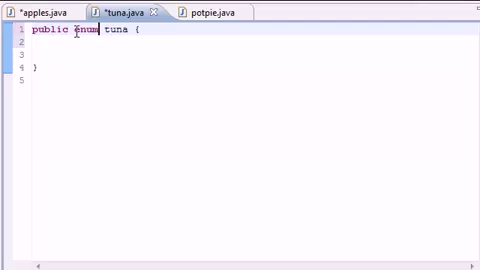
{"action": "left_click", "coordinate": [84, 42]}
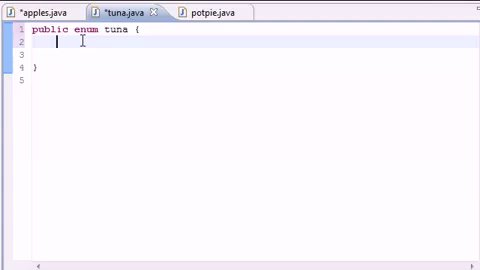
{"action": "type", "text": "bucky"}
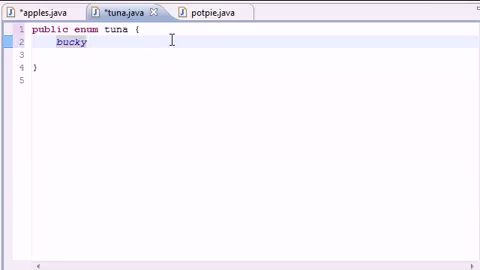
{"action": "type", "text": "()"}
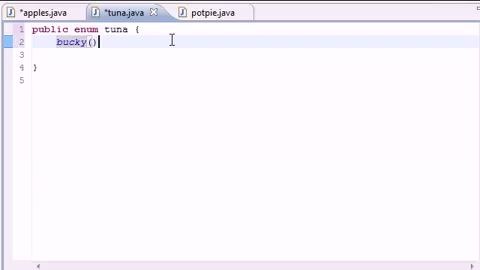
Step: Enter the first constant bucky("nice", "22") with a trailing comma, then start a new line
{"action": "key", "text": "Left"}
{"action": "key", "text": "Left"}
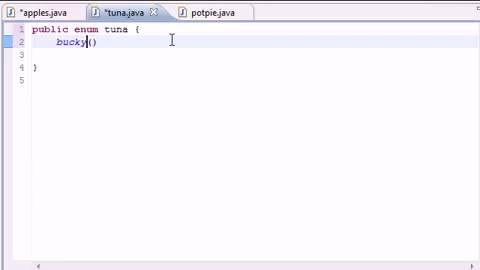
{"action": "key", "text": "Right"}
{"action": "type", "text": "\""}
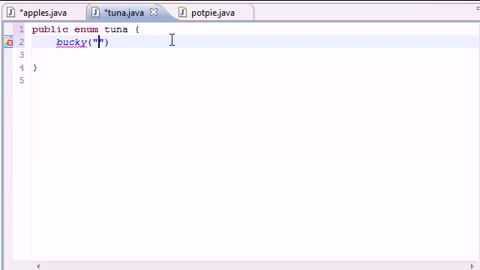
{"action": "type", "text": "nice"}
{"action": "type", "text": ", "}
{"action": "type", "text": "\"\""}
{"action": "type", "text": "22"}
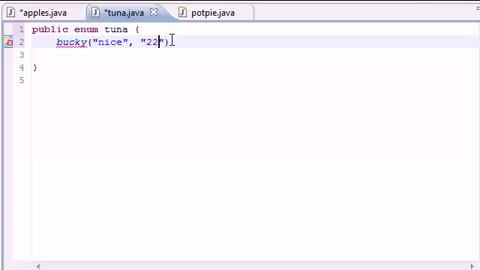
{"action": "key", "text": "End"}
{"action": "type", "text": ","}
{"action": "key", "text": "Return"}
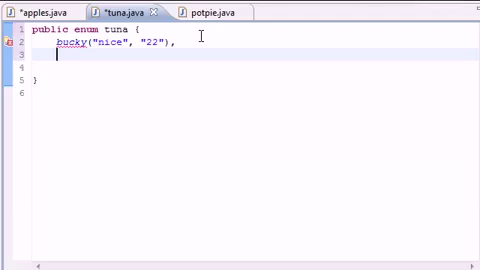
{"action": "type", "text": "kelsey"}
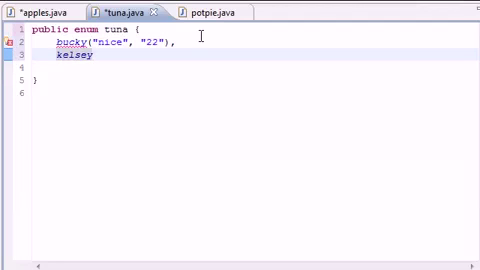
{"action": "type", "text": "()"}
Step: Add kelsey("cutie", "10") and julia("bigmistake", "12"), closing the constant list with a semicolon
{"action": "key", "text": "Left"}
{"action": "type", "text": "\""}
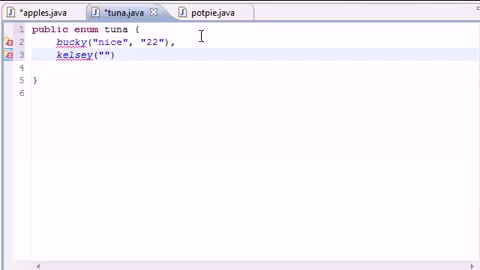
{"action": "type", "text": "cutie\""}
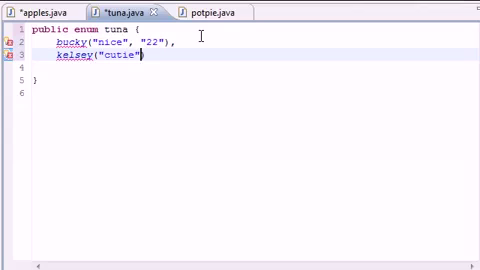
{"action": "type", "text": ", \""}
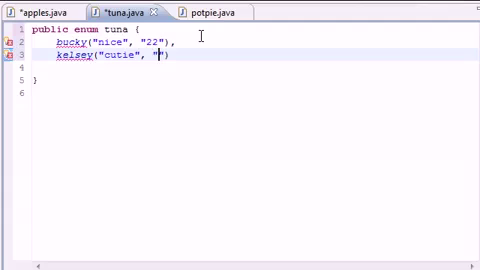
{"action": "type", "text": "10"}
{"action": "key", "text": "End"}
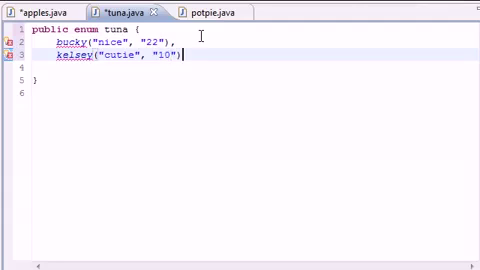
{"action": "type", "text": ","}
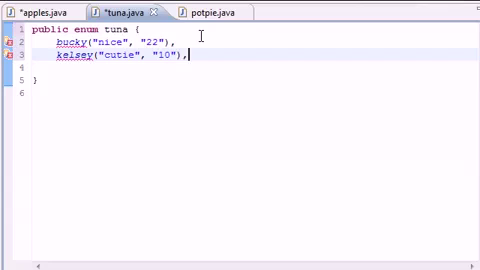
{"action": "key", "text": "Return"}
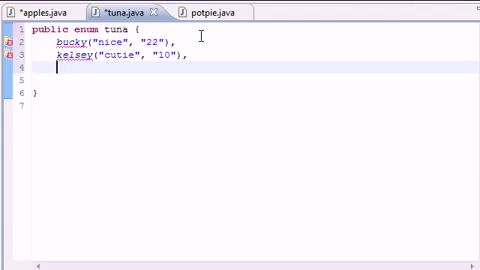
{"action": "type", "text": "julia"}
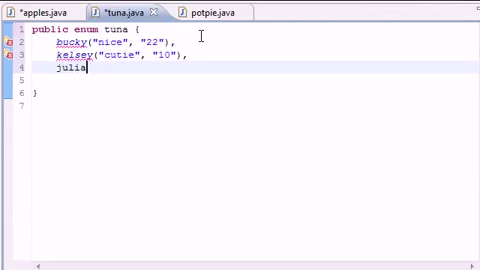
{"action": "type", "text": "()"}
{"action": "key", "text": "Left"}
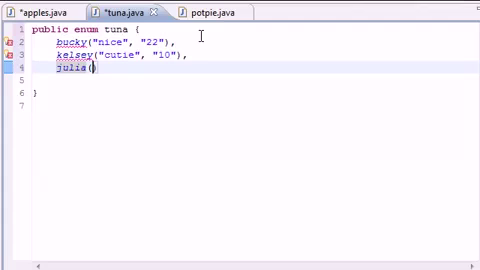
{"action": "type", "text": "\""}
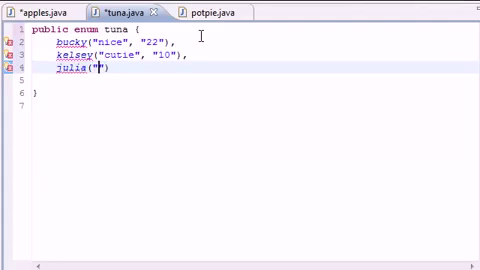
{"action": "type", "text": "big"}
{"action": "type", "text": "mistake\""}
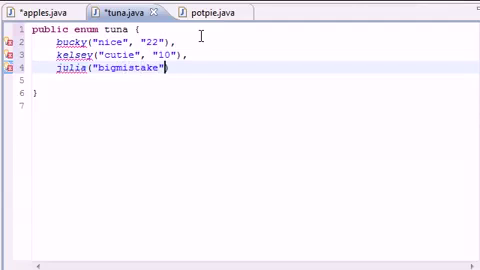
{"action": "type", "text": ", \"12"}
{"action": "type", "text": "\")"}
{"action": "type", "text": ";"}
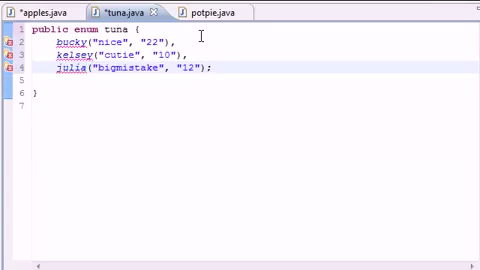
{"action": "key", "text": "Return"}
{"action": "key", "text": "Return"}
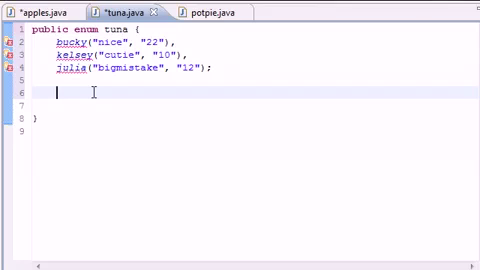
{"action": "type", "text": "private "}
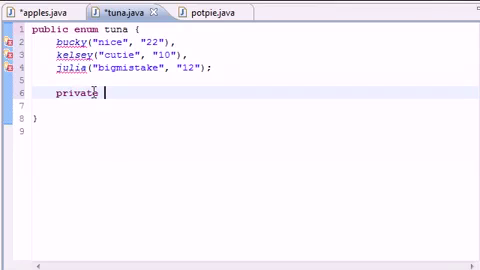
{"action": "type", "text": "final"}
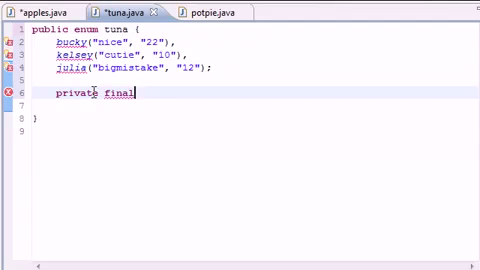
{"action": "type", "text": " DS"}
Step: Declare private final String desc; and paste a duplicate of that line below it
{"action": "key", "text": "BackSpace"}
{"action": "key", "text": "BackSpace"}
{"action": "type", "text": "String "}
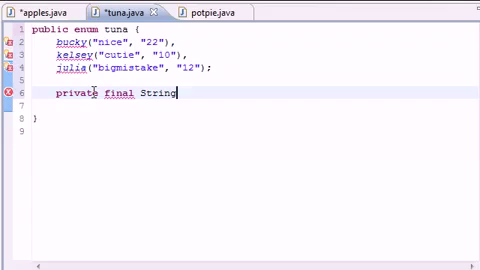
{"action": "type", "text": "de"}
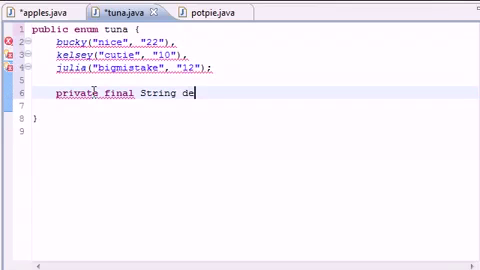
{"action": "type", "text": "sc;"}
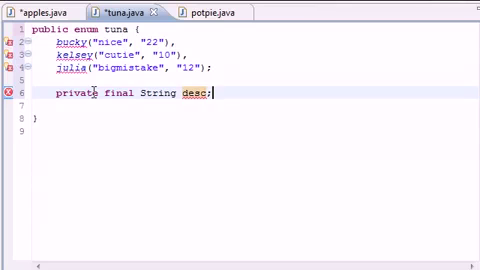
{"action": "left_click_drag", "start_coordinate": [217, 103], "coordinate": [57, 92]}
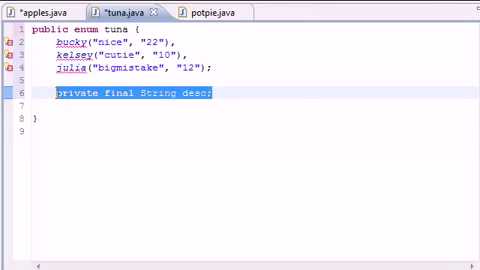
{"action": "right_click", "coordinate": [60, 93]}
{"action": "left_click", "coordinate": [97, 140]}
{"action": "left_click", "coordinate": [250, 93]}
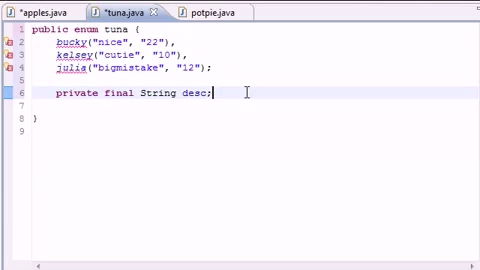
{"action": "key", "text": "Return"}
{"action": "key", "text": "ctrl+v"}
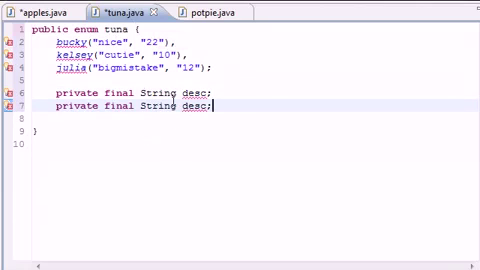
Step: Rename the duplicated field to year, review the constants and fields, and add blank lines
{"action": "left_click_drag", "start_coordinate": [133, 42], "coordinate": [95, 42]}
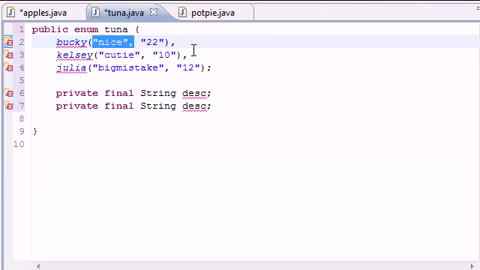
{"action": "left_click_drag", "start_coordinate": [164, 42], "coordinate": [146, 42]}
{"action": "double_click", "coordinate": [195, 107]}
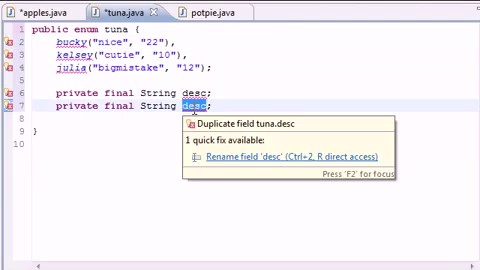
{"action": "type", "text": "year"}
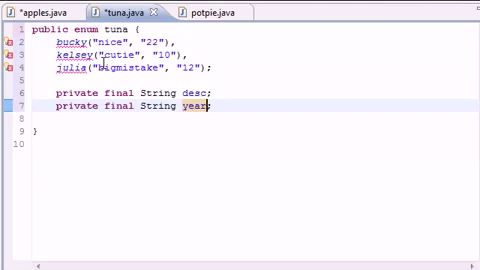
{"action": "left_click_drag", "start_coordinate": [56, 42], "coordinate": [176, 42]}
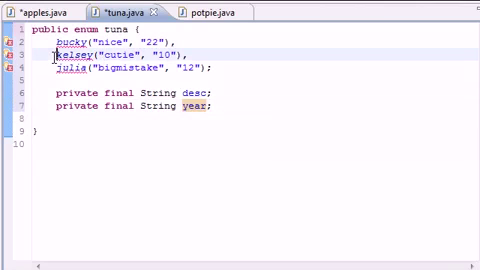
{"action": "left_click_drag", "start_coordinate": [56, 54], "coordinate": [186, 54]}
{"action": "left_click_drag", "start_coordinate": [56, 67], "coordinate": [212, 67]}
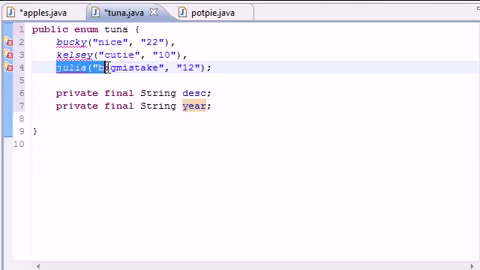
{"action": "left_click", "coordinate": [54, 92]}
{"action": "left_click_drag", "start_coordinate": [54, 92], "coordinate": [212, 92]}
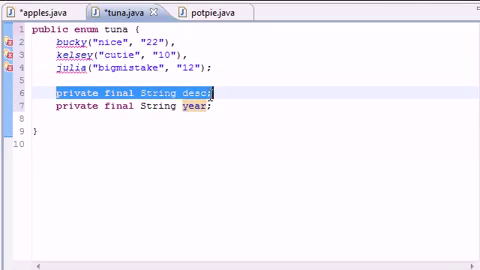
{"action": "left_click_drag", "start_coordinate": [56, 105], "coordinate": [210, 105]}
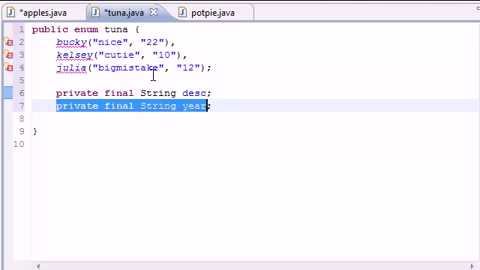
{"action": "left_click_drag", "start_coordinate": [99, 42], "coordinate": [125, 42]}
{"action": "left_click_drag", "start_coordinate": [182, 105], "coordinate": [211, 105]}
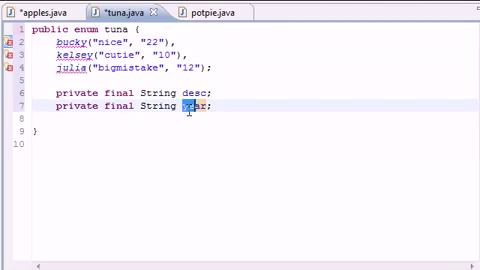
{"action": "left_click", "coordinate": [228, 106]}
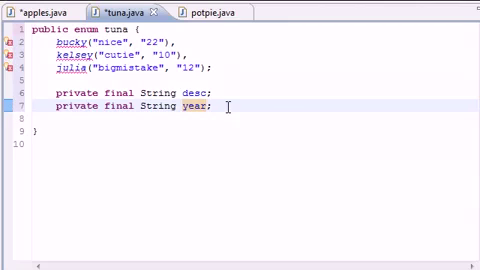
{"action": "key", "text": "Return"}
{"action": "key", "text": "Return"}
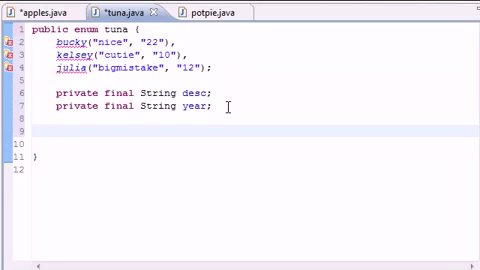
{"action": "type", "text": "tuna"}
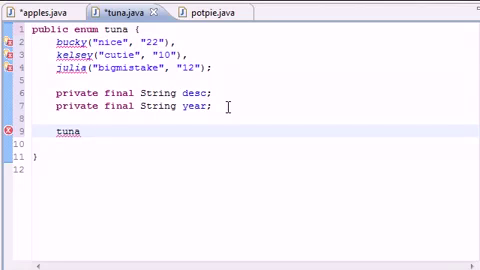
{"action": "type", "text": "()"}
{"action": "type", "text": "String "}
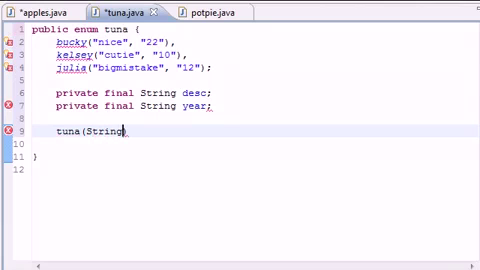
{"action": "type", "text": "descrip"}
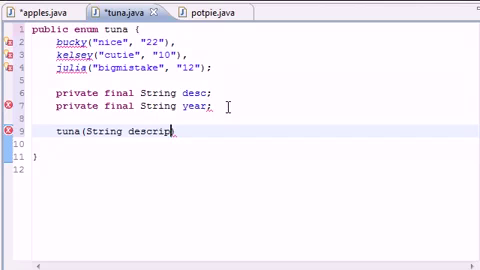
{"action": "type", "text": "tion"}
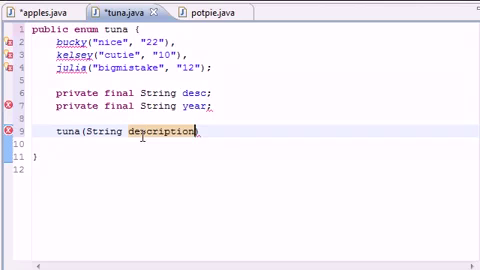
Step: Write the constructor tuna(String description, String birthday) and open an indented body line
{"action": "left_click_drag", "start_coordinate": [133, 132], "coordinate": [186, 133]}
{"action": "left_click_drag", "start_coordinate": [182, 93], "coordinate": [210, 93]}
{"action": "left_click", "coordinate": [195, 131]}
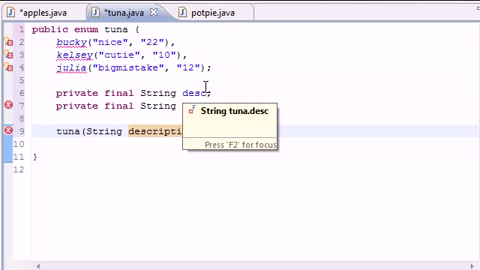
{"action": "type", "text": ", S"}
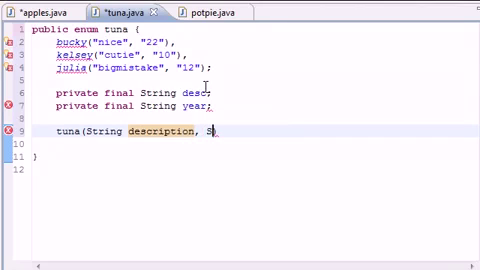
{"action": "type", "text": "tring "}
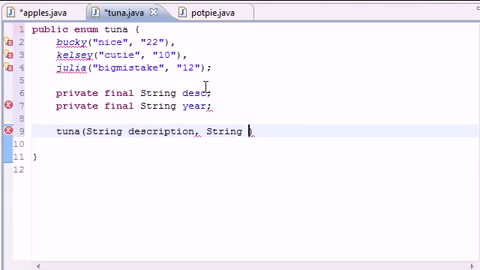
{"action": "type", "text": "birthday"}
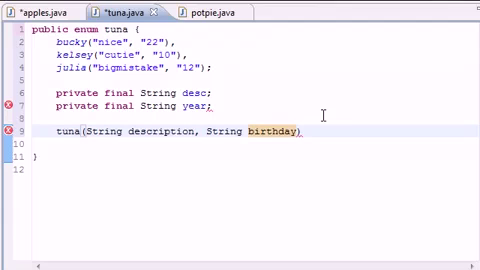
{"action": "type", "text": "{"}
{"action": "key", "text": "Return"}
{"action": "type", "text": "d"}
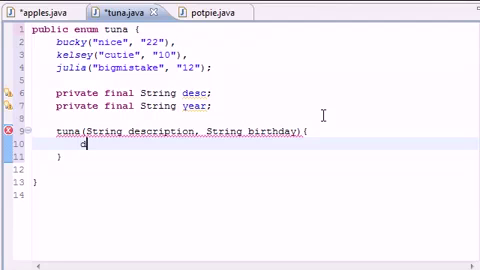
{"action": "type", "text": "esc"}
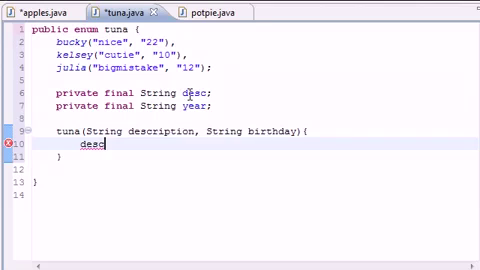
{"action": "type", "text": " = "}
{"action": "type", "text": "description"}
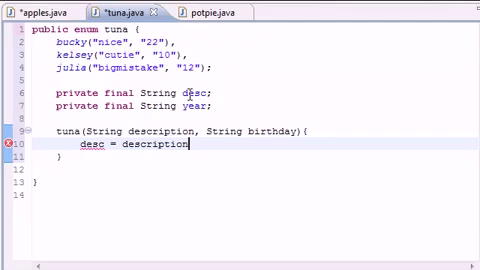
{"action": "type", "text": ";"}
Step: Type desc = description; and year = birthday;, highlighting the bucky constant and both fields
{"action": "key", "text": "Return"}
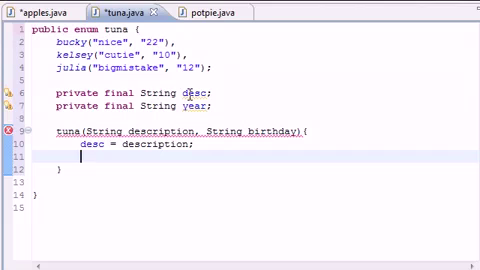
{"action": "type", "text": "yea"}
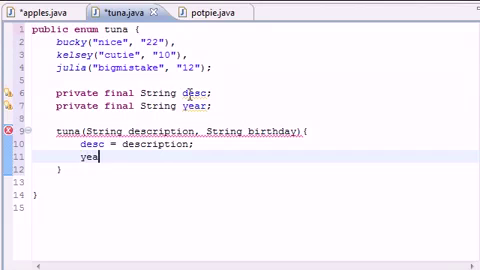
{"action": "type", "text": "r = birth"}
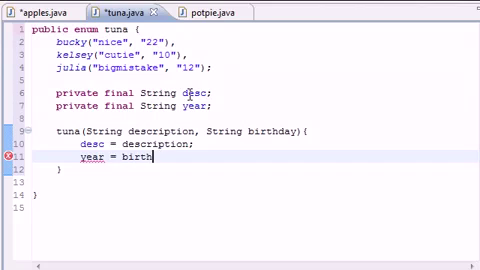
{"action": "type", "text": "day;"}
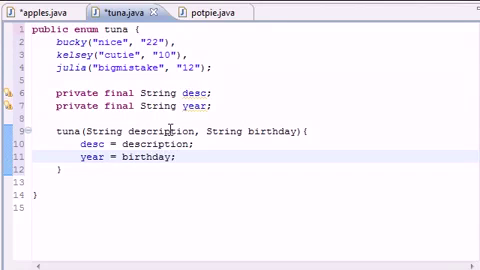
{"action": "left_click", "coordinate": [56, 42]}
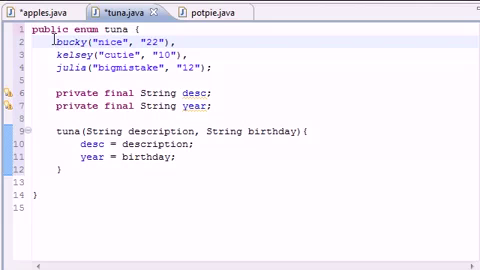
{"action": "mouse_move", "coordinate": [56, 42]}
{"action": "left_mouse_down"}
{"action": "mouse_move", "coordinate": [59, 55]}
{"action": "mouse_move", "coordinate": [86, 42]}
{"action": "left_mouse_up"}
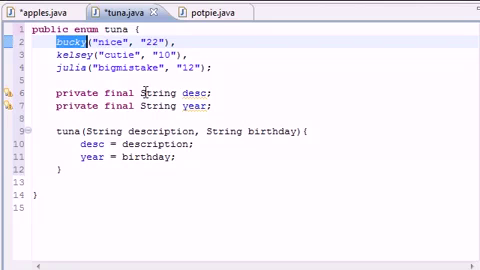
{"action": "double_click", "coordinate": [195, 93]}
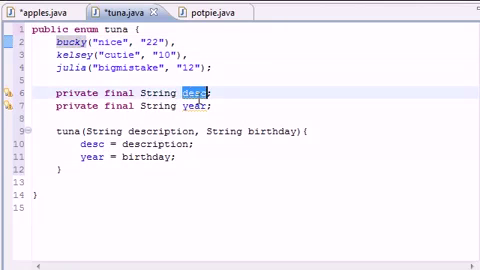
{"action": "double_click", "coordinate": [195, 105]}
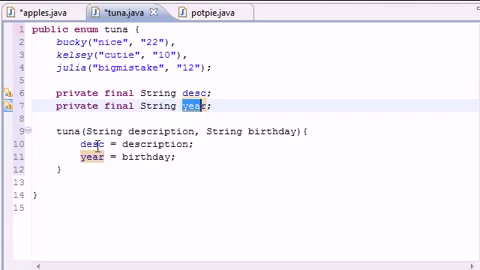
Step: Trace how bucky's values map to desc and year, then add blank lines below the constructor
{"action": "mouse_move", "coordinate": [78, 143]}
{"action": "left_mouse_down"}
{"action": "mouse_move", "coordinate": [104, 143]}
{"action": "mouse_move", "coordinate": [134, 131]}
{"action": "mouse_move", "coordinate": [193, 131]}
{"action": "left_mouse_up"}
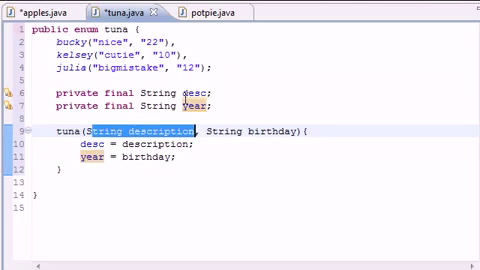
{"action": "double_click", "coordinate": [147, 42]}
{"action": "left_click_drag", "start_coordinate": [209, 131], "coordinate": [281, 131]}
{"action": "left_click_drag", "start_coordinate": [80, 157], "coordinate": [176, 157]}
{"action": "left_click_drag", "start_coordinate": [80, 143], "coordinate": [104, 143]}
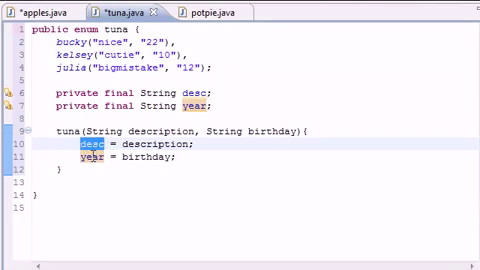
{"action": "double_click", "coordinate": [93, 156]}
{"action": "left_click", "coordinate": [74, 171]}
{"action": "key", "text": "Return"}
{"action": "key", "text": "Return"}
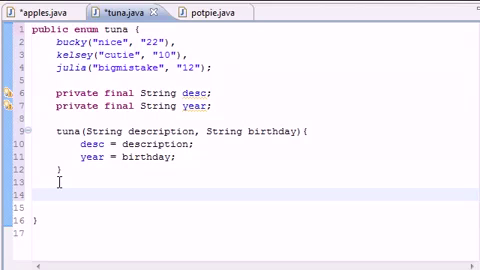
{"action": "type", "text": "p"}
{"action": "type", "text": "ubliuc"}
Step: Complete getDesc() with return desc; and add blank lines after its closing brace
{"action": "key", "text": "BackSpace"}
{"action": "key", "text": "BackSpace"}
{"action": "type", "text": "c"}
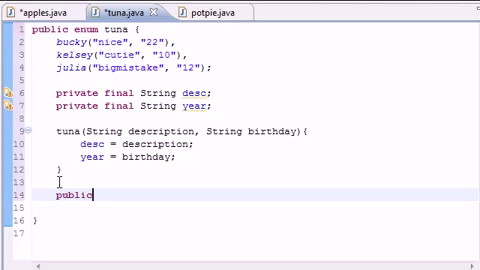
{"action": "type", "text": " S"}
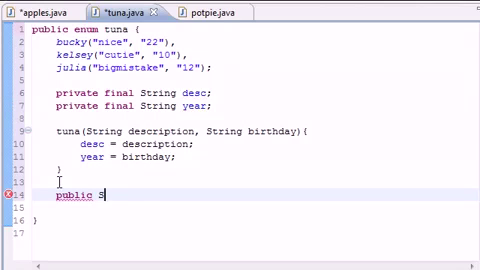
{"action": "type", "text": "tring "}
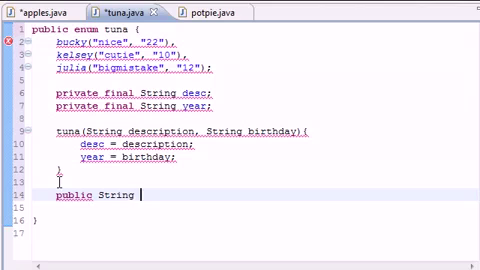
{"action": "type", "text": "getDes"}
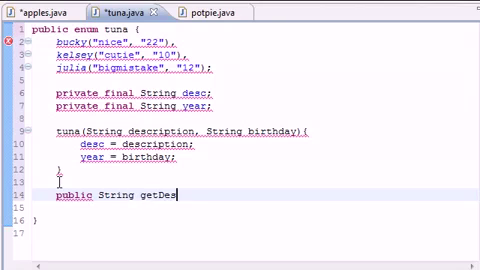
{"action": "type", "text": "c()"}
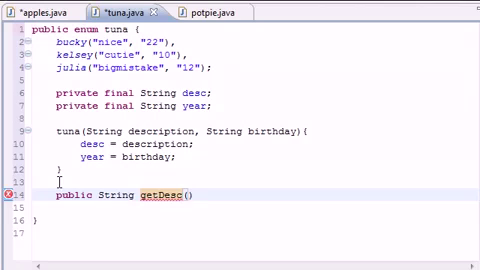
{"action": "type", "text": "{"}
{"action": "key", "text": "Return"}
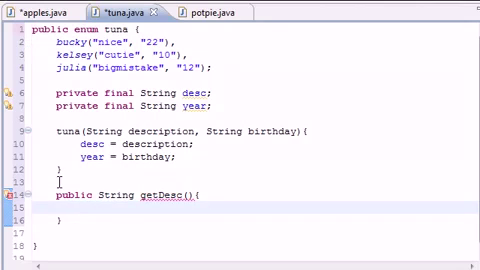
{"action": "type", "text": "return "}
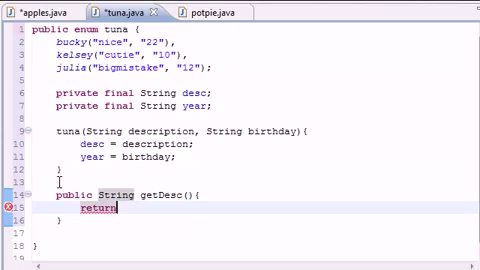
{"action": "type", "text": "des"}
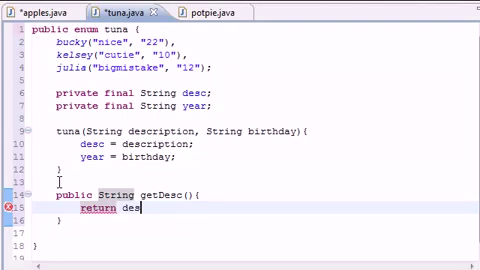
{"action": "type", "text": "c;"}
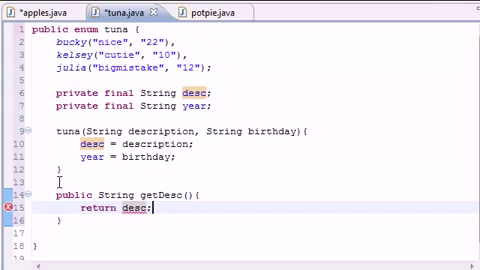
{"action": "key", "text": "Down"}
{"action": "key", "text": "Down"}
{"action": "key", "text": "Up"}
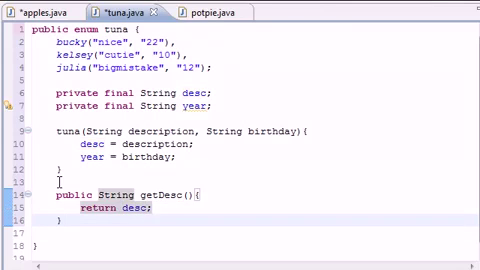
{"action": "key", "text": "Return"}
{"action": "key", "text": "Return"}
{"action": "scroll", "coordinate": [65, 177], "scroll_direction": "down", "scroll_amount": 1}
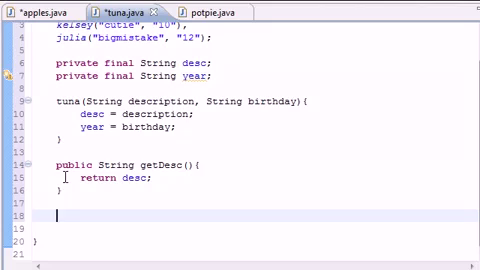
{"action": "type", "text": "public "}
{"action": "type", "text": "String "}
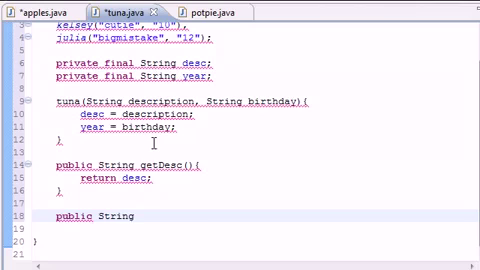
{"action": "type", "text": "getYear"}
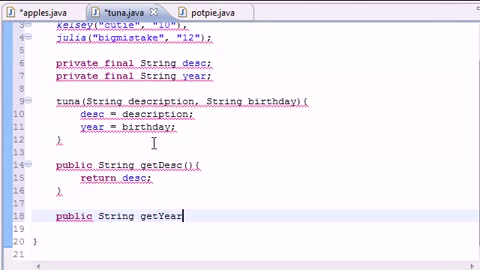
{"action": "type", "text": "(){"}
Step: Open public String getYear() and begin typing its return year; statement
{"action": "key", "text": "Return"}
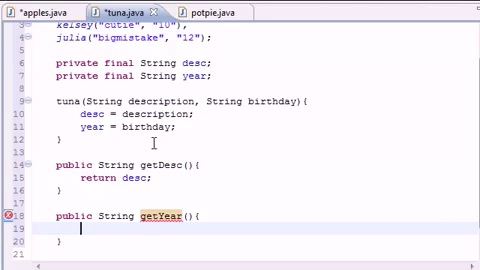
{"action": "type", "text": "retu"}
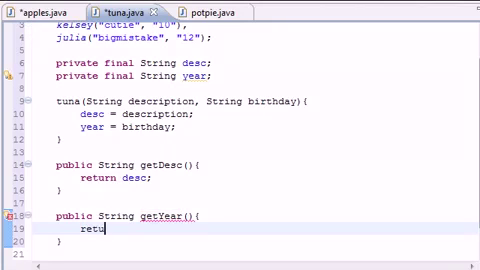
{"action": "type", "text": "rn year"}
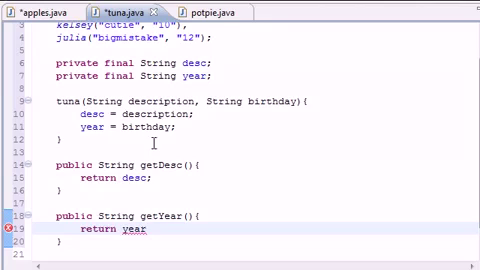
{"action": "type", "text": ";"}
{"action": "scroll", "coordinate": [174, 206], "scroll_direction": "up", "scroll_amount": 1}
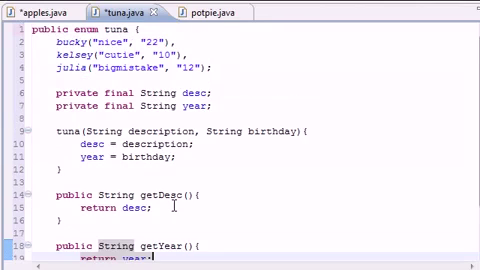
{"action": "scroll", "coordinate": [175, 206], "scroll_direction": "down", "scroll_amount": 1}
{"action": "scroll", "coordinate": [174, 204], "scroll_direction": "down", "scroll_amount": 1}
{"action": "scroll", "coordinate": [172, 203], "scroll_direction": "up", "scroll_amount": 1}
{"action": "left_click_drag", "start_coordinate": [54, 44], "coordinate": [214, 69]}
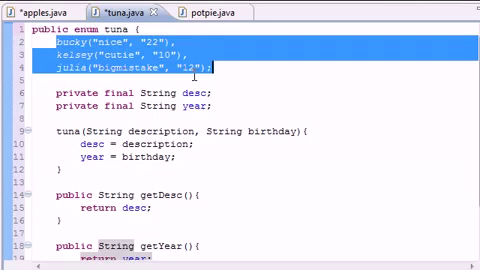
{"action": "left_click", "coordinate": [179, 78]}
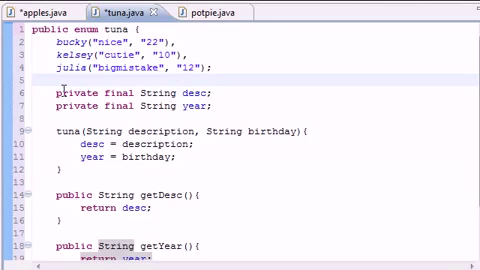
{"action": "left_click_drag", "start_coordinate": [57, 92], "coordinate": [212, 106]}
{"action": "left_click_drag", "start_coordinate": [93, 42], "coordinate": [172, 42]}
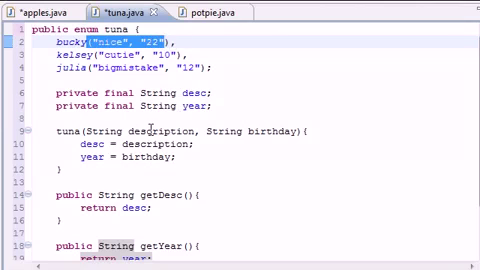
{"action": "left_click_drag", "start_coordinate": [54, 131], "coordinate": [90, 168]}
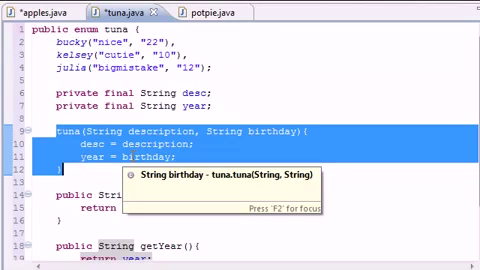
{"action": "left_click", "coordinate": [80, 145]}
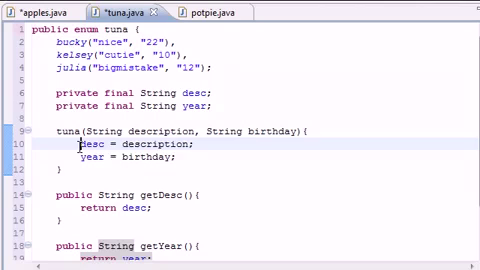
{"action": "left_click_drag", "start_coordinate": [80, 145], "coordinate": [174, 157]}
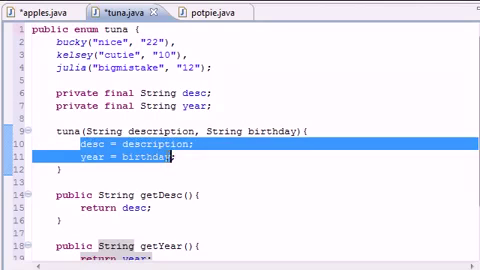
{"action": "scroll", "coordinate": [90, 172], "scroll_direction": "down", "scroll_amount": 2}
{"action": "mouse_move", "coordinate": [53, 139]}
{"action": "left_mouse_down"}
{"action": "mouse_move", "coordinate": [60, 186]}
{"action": "mouse_move", "coordinate": [79, 214]}
{"action": "left_mouse_up"}
{"action": "left_click", "coordinate": [58, 189]}
{"action": "scroll", "coordinate": [142, 191], "scroll_direction": "up", "scroll_amount": 2}
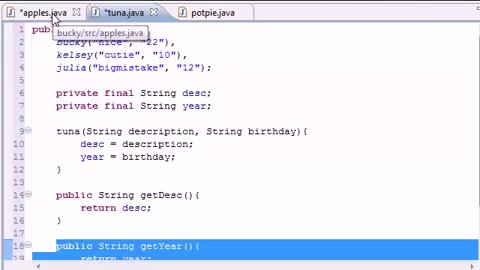
Step: In apples.java main, type for(tuna people:, glancing back at the tuna enum
{"action": "left_click", "coordinate": [55, 18]}
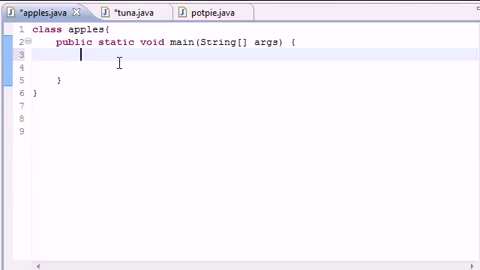
{"action": "type", "text": "for"}
{"action": "key", "text": "BackSpace"}
{"action": "type", "text": "("}
{"action": "type", "text": ")"}
{"action": "key", "text": "Left"}
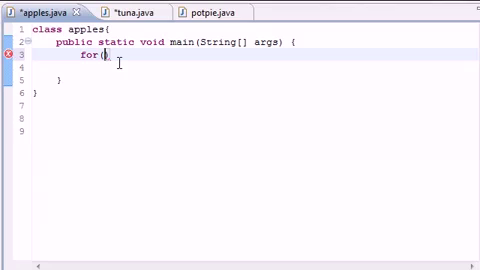
{"action": "type", "text": "tuna "}
{"action": "type", "text": "people"}
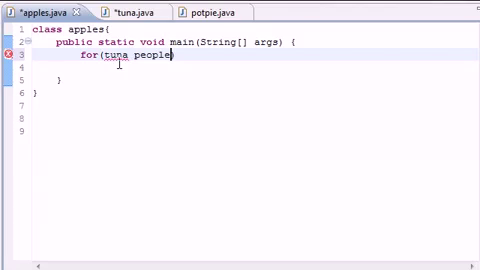
{"action": "left_click", "coordinate": [135, 14]}
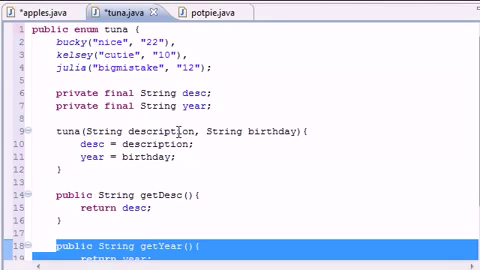
{"action": "left_click", "coordinate": [43, 14]}
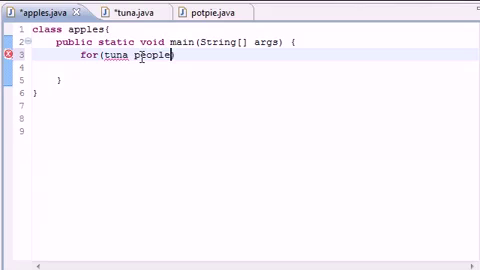
{"action": "type", "text": ":"}
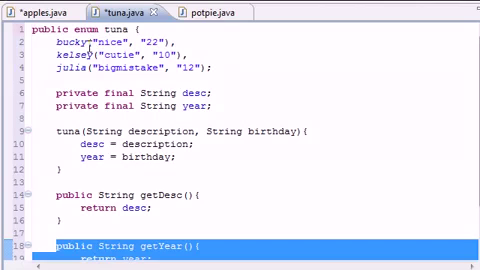
Step: Finish the header as for(tuna people: tuna.values(), checking it against the tuna constants
{"action": "left_click_drag", "start_coordinate": [40, 42], "coordinate": [217, 67]}
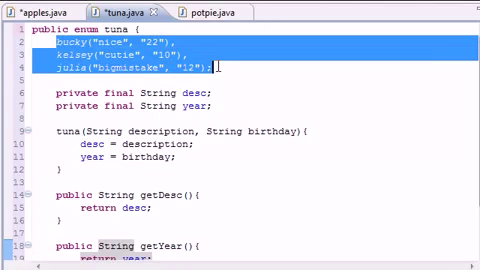
{"action": "left_click", "coordinate": [47, 14]}
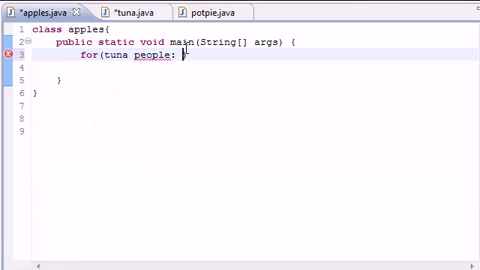
{"action": "type", "text": "tun"}
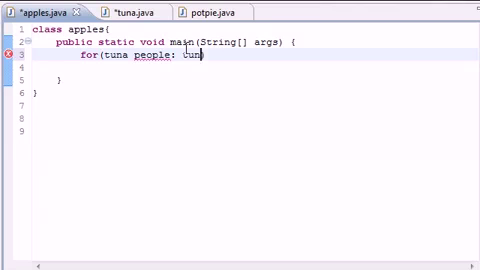
{"action": "type", "text": "a."}
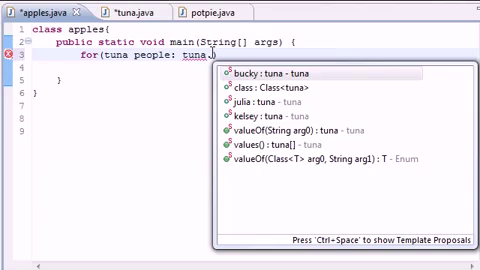
{"action": "type", "text": "va"}
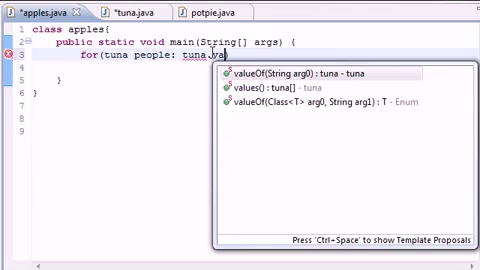
{"action": "type", "text": "lues()"}
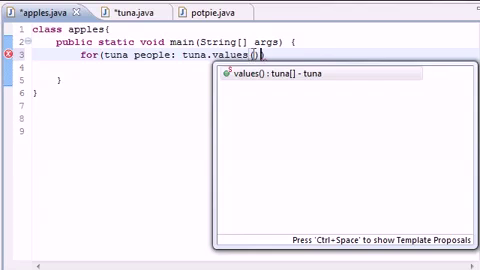
{"action": "left_click_drag", "start_coordinate": [258, 54], "coordinate": [182, 54]}
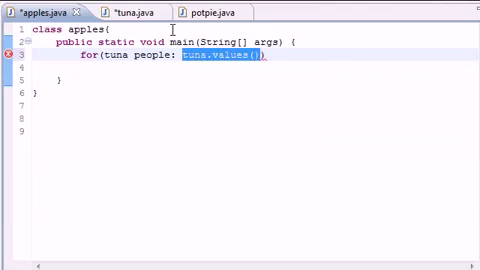
{"action": "left_click", "coordinate": [134, 13]}
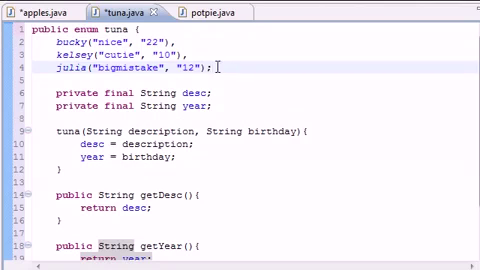
Step: Compare the tuna constants with the apples loop header for(tuna people: tuna.values())
{"action": "left_click_drag", "start_coordinate": [216, 67], "coordinate": [47, 42]}
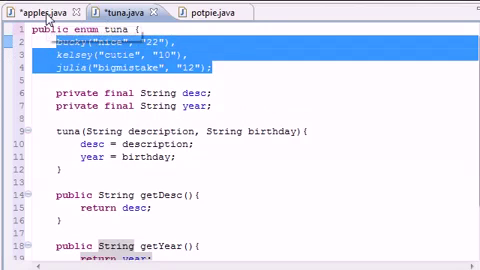
{"action": "left_click", "coordinate": [48, 14]}
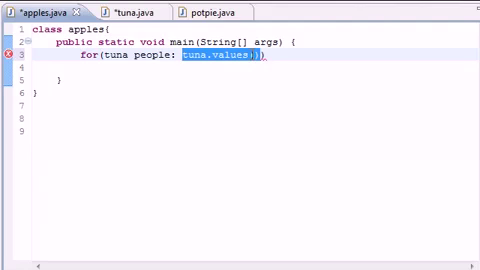
{"action": "left_click", "coordinate": [249, 55]}
{"action": "mouse_move", "coordinate": [212, 54]}
{"action": "left_mouse_down"}
{"action": "mouse_move", "coordinate": [252, 55]}
{"action": "mouse_move", "coordinate": [212, 58]}
{"action": "left_mouse_up"}
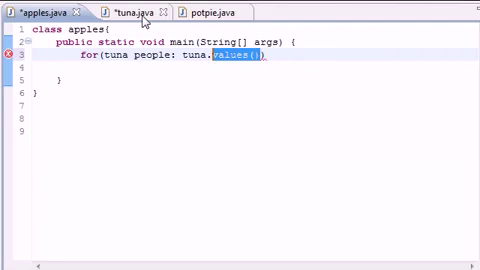
{"action": "left_click", "coordinate": [275, 55]}
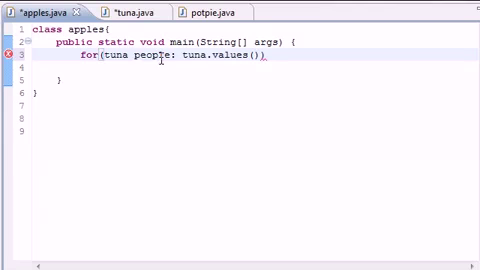
{"action": "type", "text": ")"}
{"action": "left_click_drag", "start_coordinate": [104, 55], "coordinate": [201, 55]}
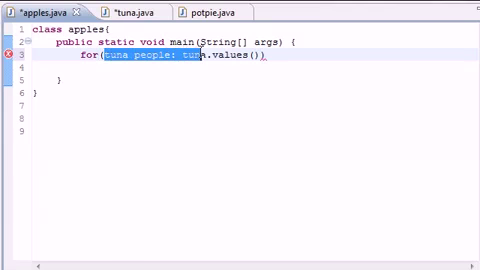
Step: Review the bucky, kelsey and julia constant lines in tuna.java
{"action": "left_click", "coordinate": [141, 14]}
{"action": "left_click", "coordinate": [62, 42]}
{"action": "left_click_drag", "start_coordinate": [57, 42], "coordinate": [179, 42]}
{"action": "left_click_drag", "start_coordinate": [57, 55], "coordinate": [205, 55]}
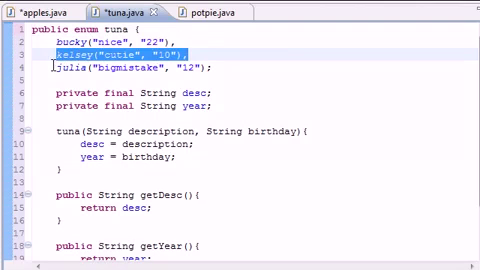
{"action": "left_click_drag", "start_coordinate": [55, 67], "coordinate": [214, 67]}
Step: In apples.java, add a new indented line below the for-loop header
{"action": "left_click", "coordinate": [32, 15]}
{"action": "left_click", "coordinate": [150, 66]}
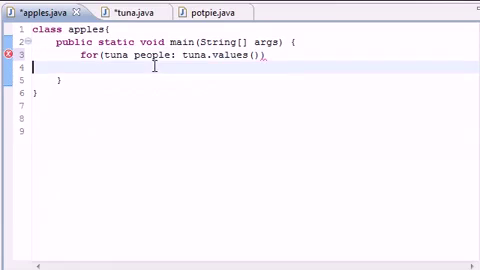
{"action": "type", "text": ")"}
{"action": "left_click_drag", "start_coordinate": [167, 55], "coordinate": [147, 55]}
{"action": "left_click", "coordinate": [266, 55]}
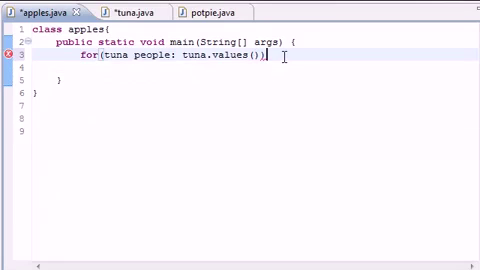
{"action": "key", "text": "Return"}
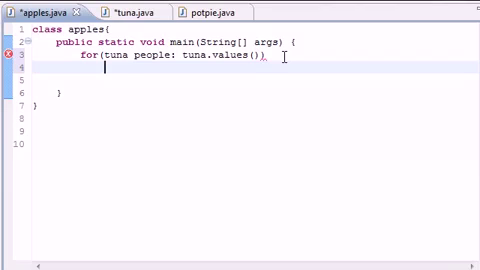
{"action": "type", "text": "Syst"}
{"action": "type", "text": "em"}
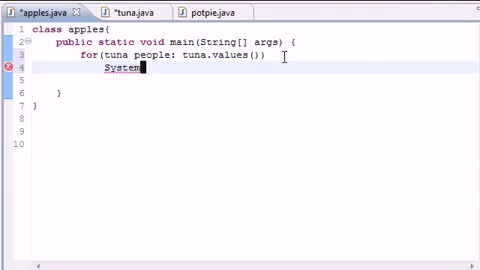
{"action": "type", "text": "."}
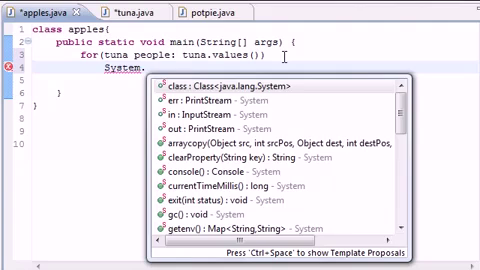
{"action": "type", "text": ".out.pr"}
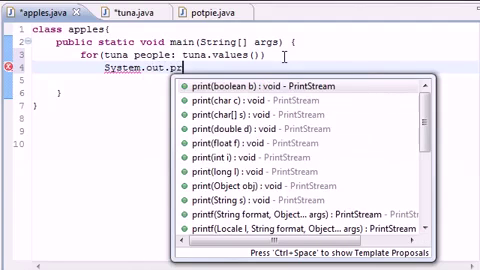
{"action": "type", "text": "intf"}
Step: Insert System.out.printf and replace its format placeholder with "%s\t%s\t%s\n"
{"action": "key", "text": "Return"}
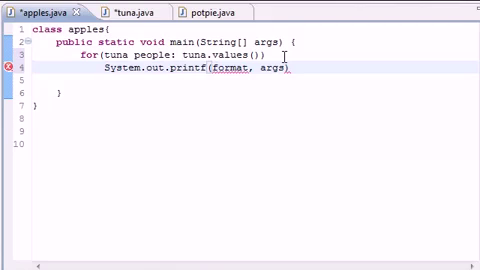
{"action": "type", "text": ";"}
{"action": "left_click", "coordinate": [224, 77]}
{"action": "double_click", "coordinate": [228, 67]}
{"action": "type", "text": "\""}
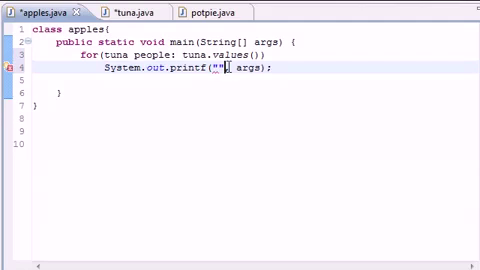
{"action": "type", "text": "%s"}
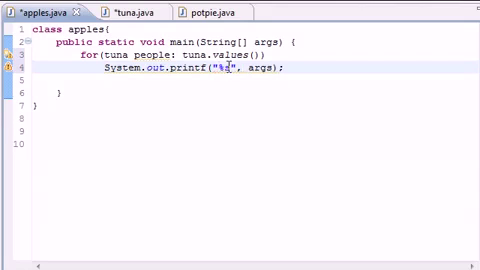
{"action": "type", "text": "\\t"}
{"action": "type", "text": "%s"}
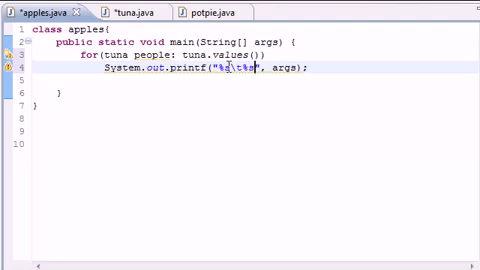
{"action": "type", "text": "\\t"}
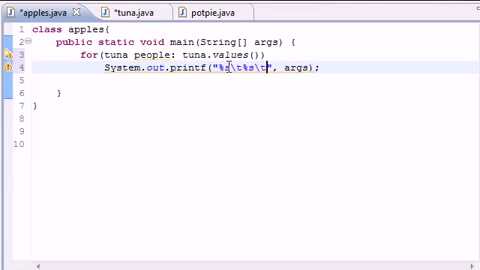
{"action": "type", "text": "%s\\n"}
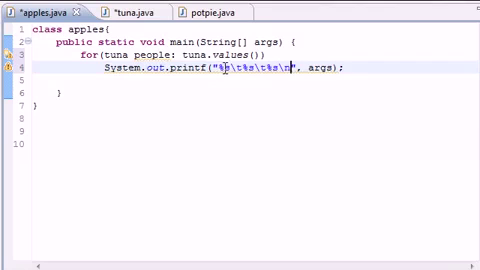
{"action": "mouse_move", "coordinate": [343, 70]}
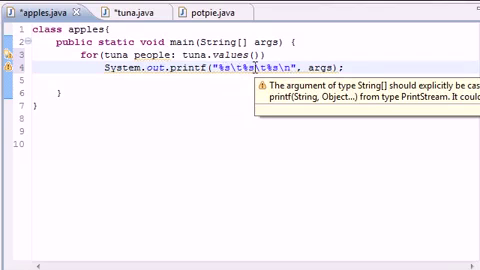
{"action": "double_click", "coordinate": [321, 67]}
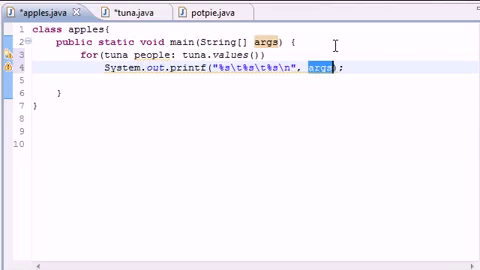
{"action": "type", "text": "people"}
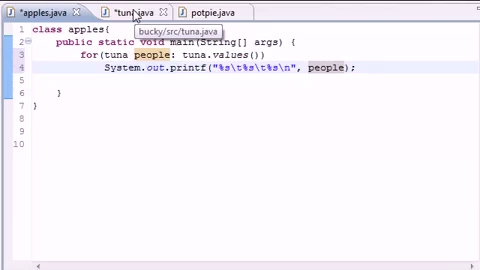
Step: Check the tuna enum's constants and fields, then return to apples.java
{"action": "left_click", "coordinate": [136, 14]}
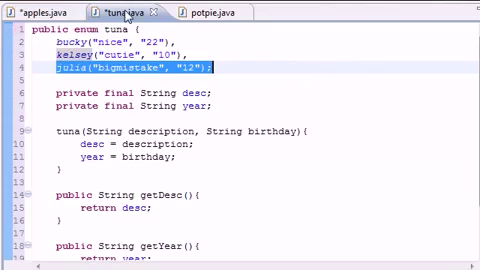
{"action": "left_click", "coordinate": [48, 16]}
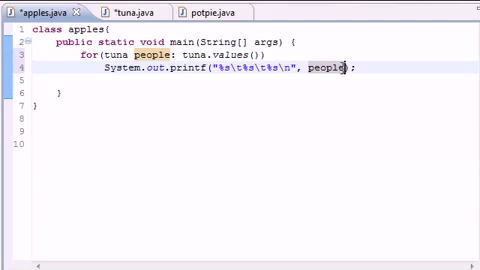
{"action": "type", "text": ", "}
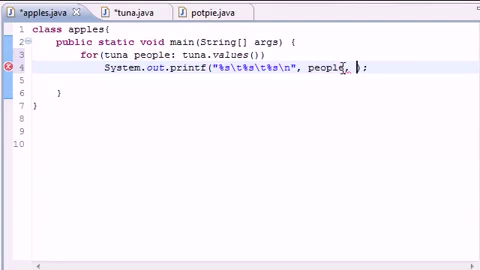
{"action": "type", "text": "people."}
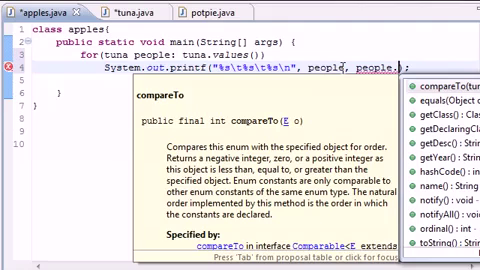
{"action": "type", "text": "getDe"}
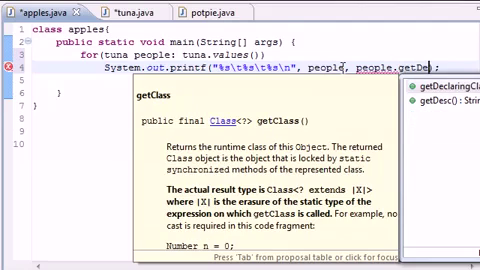
{"action": "type", "text": "sc())"}
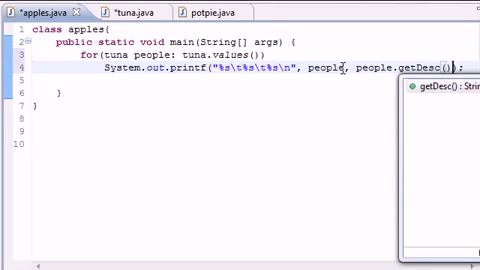
{"action": "type", "text": ","}
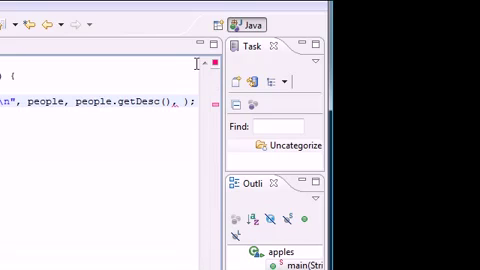
{"action": "type", "text": "people."}
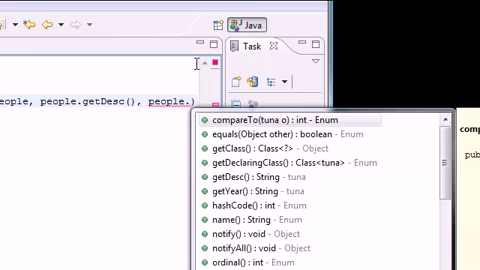
{"action": "type", "text": "get"}
Step: Autocomplete people.get and select the mistaken Class().Year() text to replace it with Year
{"action": "key", "text": "Return"}
{"action": "type", "text": ".Year()"}
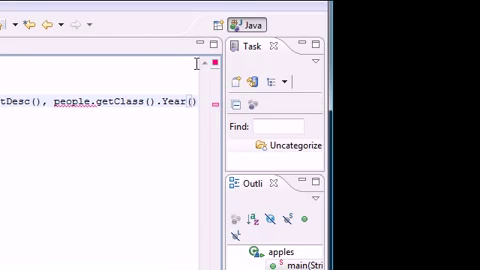
{"action": "left_click", "coordinate": [163, 101]}
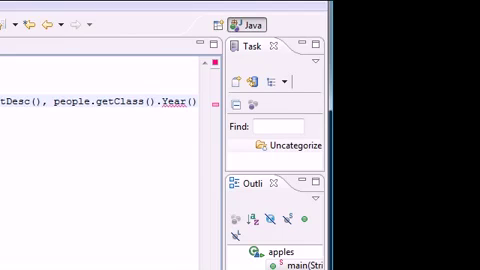
{"action": "left_click_drag", "start_coordinate": [186, 101], "coordinate": [101, 100]}
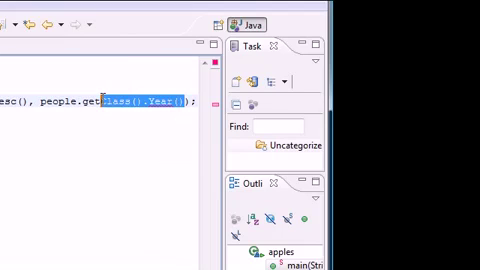
{"action": "type", "text": "Year"}
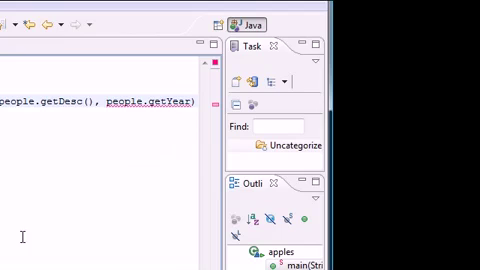
{"action": "type", "text": ";"}
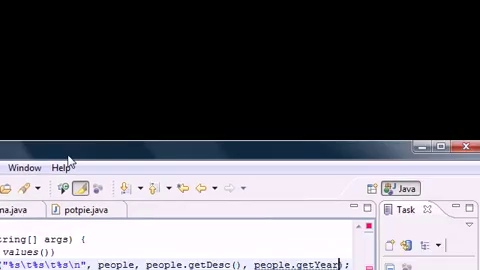
{"action": "type", "text": "("}
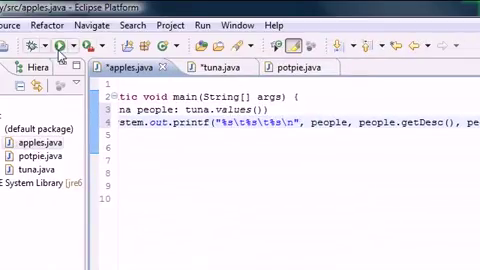
Step: Save and run apples, then highlight 'bucky nice 22' and 'kelsey cutie 10' in the console
{"action": "left_click", "coordinate": [60, 46]}
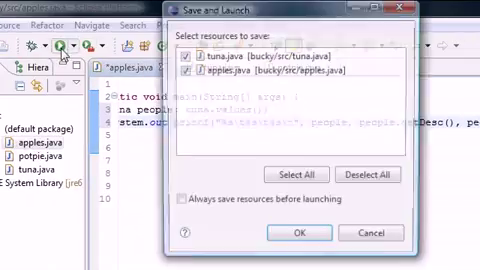
{"action": "left_click", "coordinate": [305, 236]}
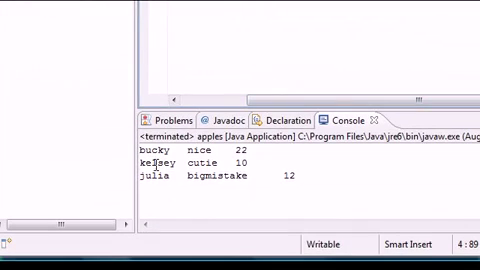
{"action": "left_click_drag", "start_coordinate": [171, 150], "coordinate": [133, 146]}
{"action": "left_click_drag", "start_coordinate": [211, 150], "coordinate": [187, 150]}
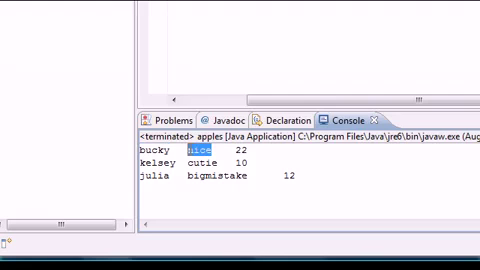
{"action": "left_click_drag", "start_coordinate": [247, 150], "coordinate": [236, 150]}
{"action": "left_click_drag", "start_coordinate": [187, 162], "coordinate": [138, 162]}
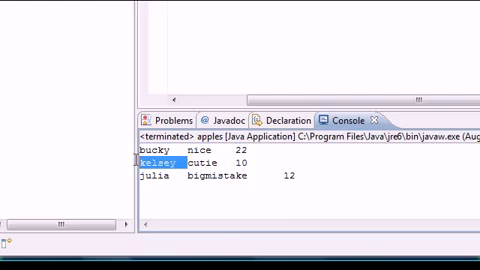
{"action": "left_click_drag", "start_coordinate": [217, 162], "coordinate": [210, 162]}
{"action": "left_click_drag", "start_coordinate": [248, 162], "coordinate": [236, 162]}
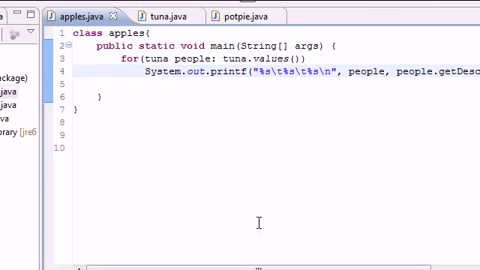
{"action": "left_click_drag", "start_coordinate": [348, 72], "coordinate": [377, 77]}
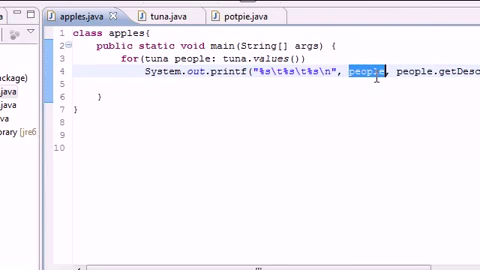
{"action": "left_click_drag", "start_coordinate": [275, 266], "coordinate": [348, 232]}
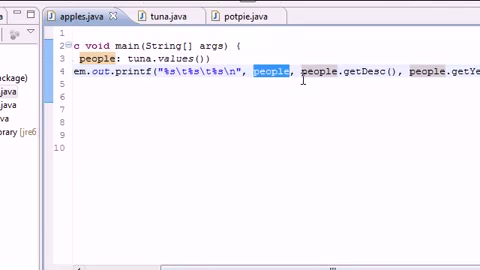
{"action": "left_click_drag", "start_coordinate": [302, 75], "coordinate": [376, 75]}
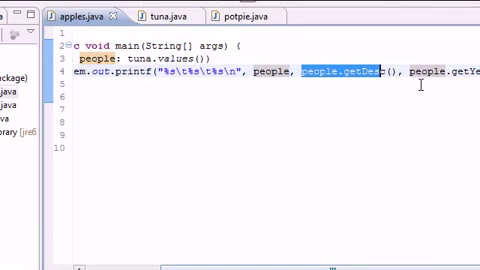
{"action": "left_click_drag", "start_coordinate": [410, 72], "coordinate": [479, 72]}
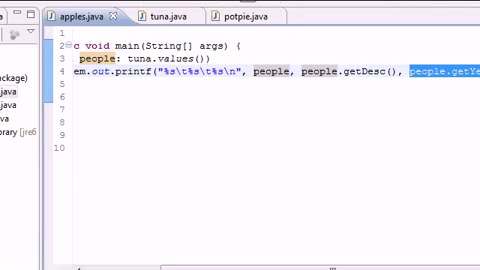